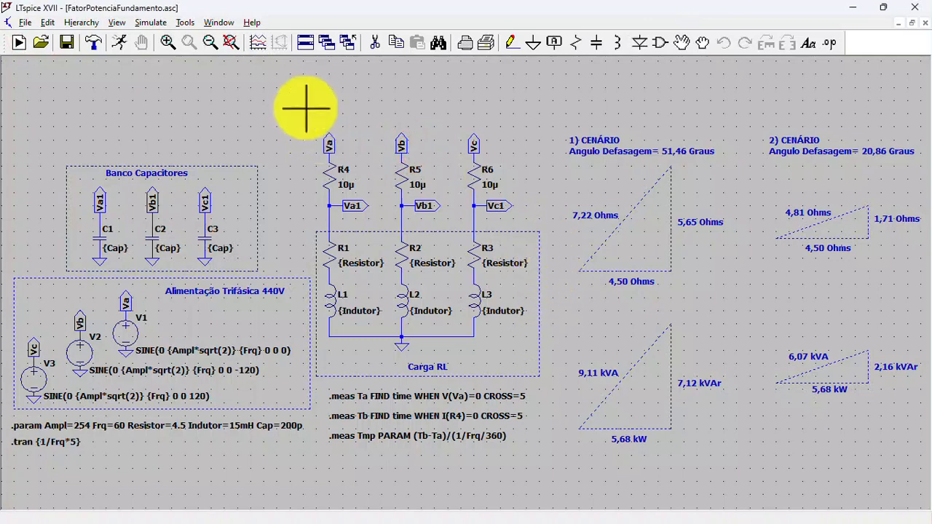
- Run the transient simulation and plot the three source phase voltages V(va), V(vb) and V(vc)
{"action": "left_click", "coordinate": [230, 41]}
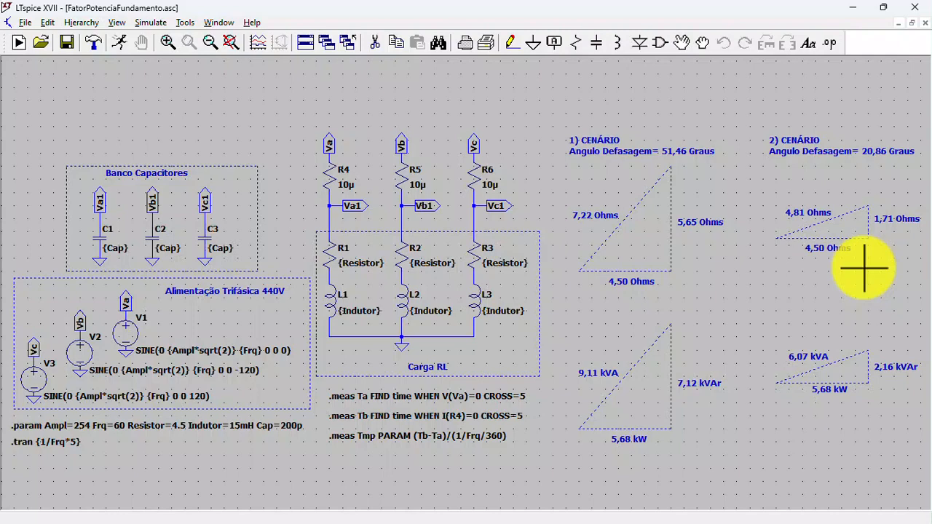
{"action": "left_click", "coordinate": [121, 44]}
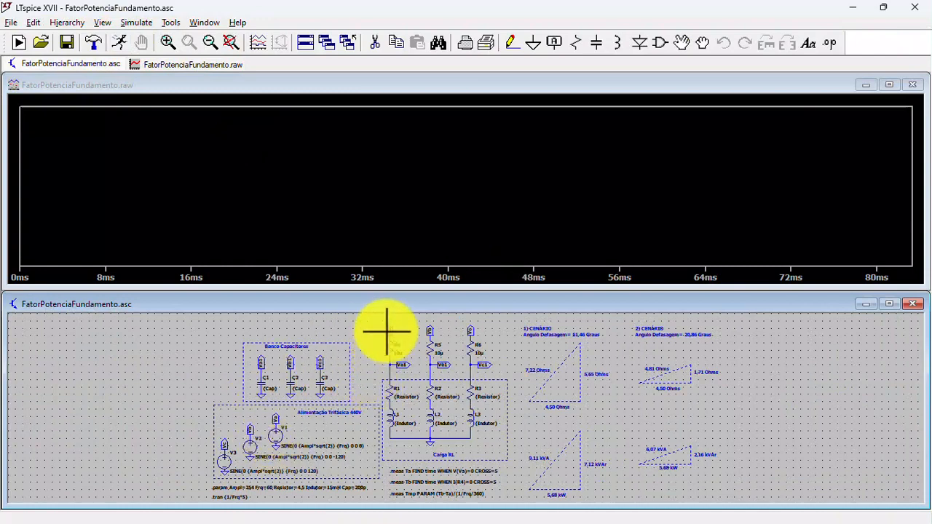
{"action": "left_click", "coordinate": [276, 418]}
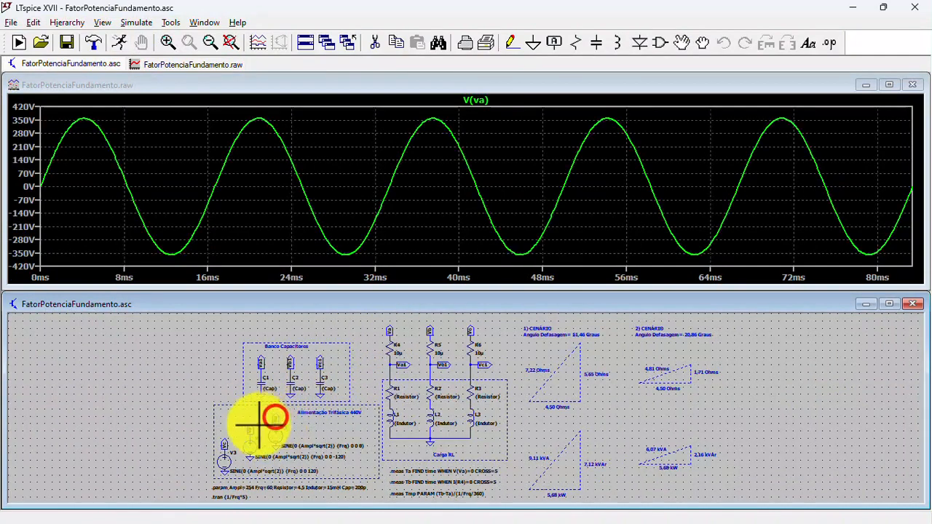
{"action": "left_click", "coordinate": [252, 428]}
{"action": "left_click", "coordinate": [223, 442]}
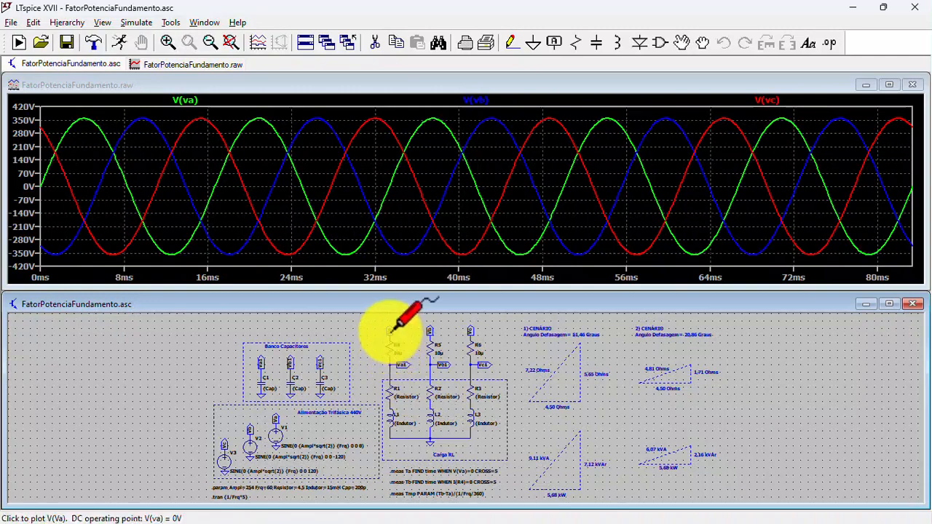
- Show V(va) as the only voltage trace and add the current through R4 to the plot
{"action": "left_click", "coordinate": [389, 331]}
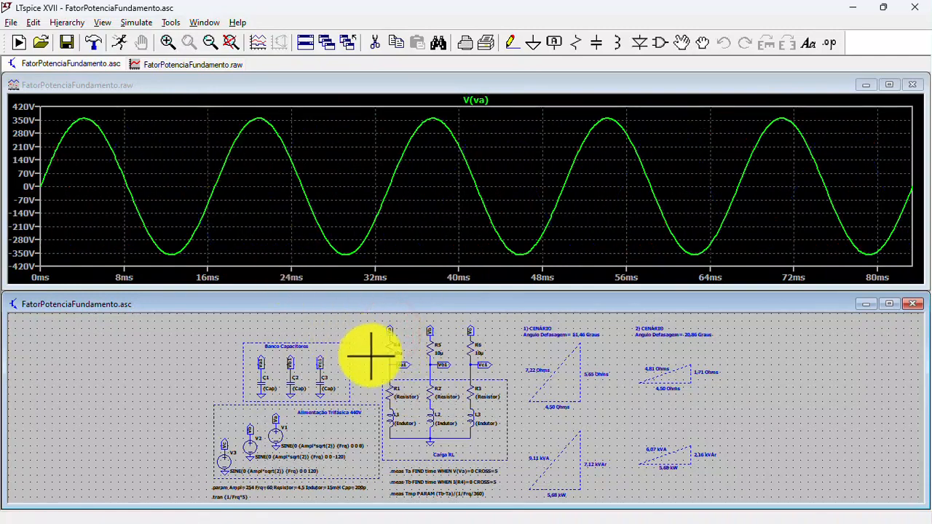
{"action": "left_click", "coordinate": [390, 354]}
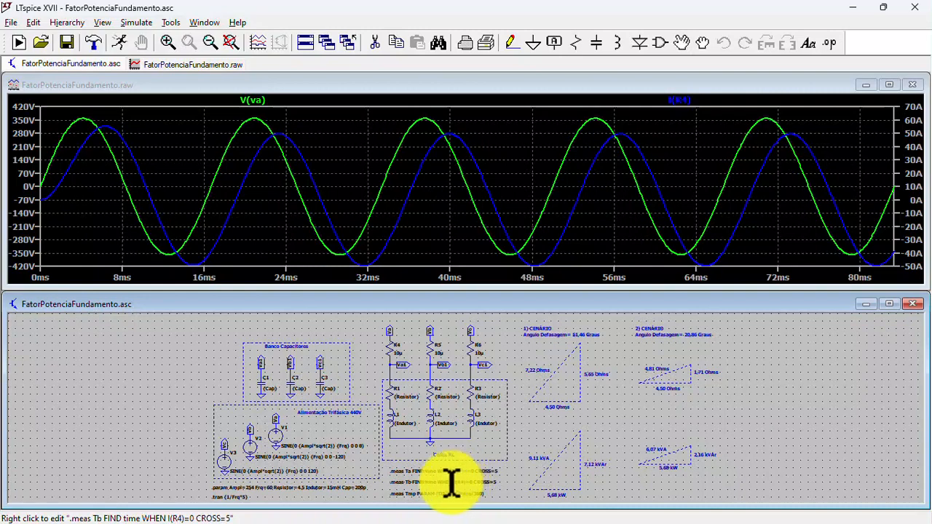
- Read the Ta, Tb and Tmp measurement results in the SPICE error log and close it
{"action": "left_click", "coordinate": [103, 22]}
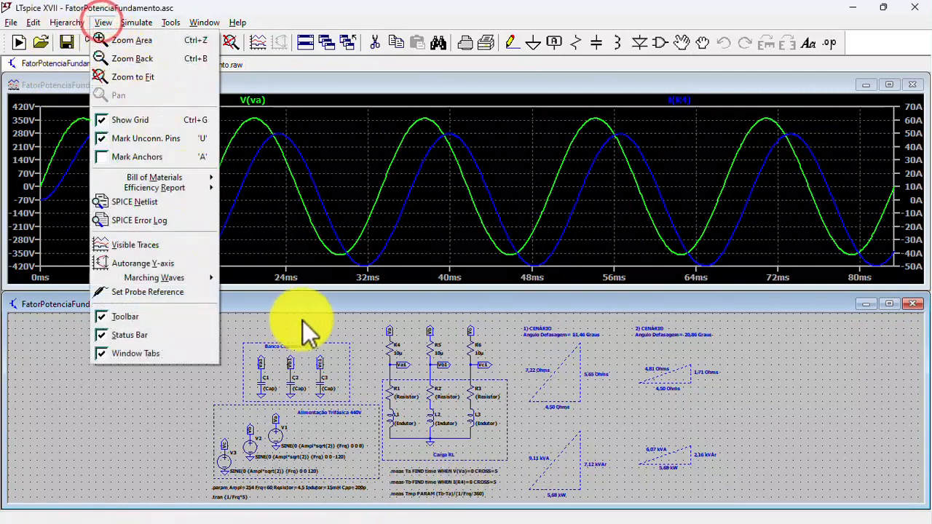
{"action": "left_click", "coordinate": [324, 305]}
{"action": "left_click", "coordinate": [103, 22]}
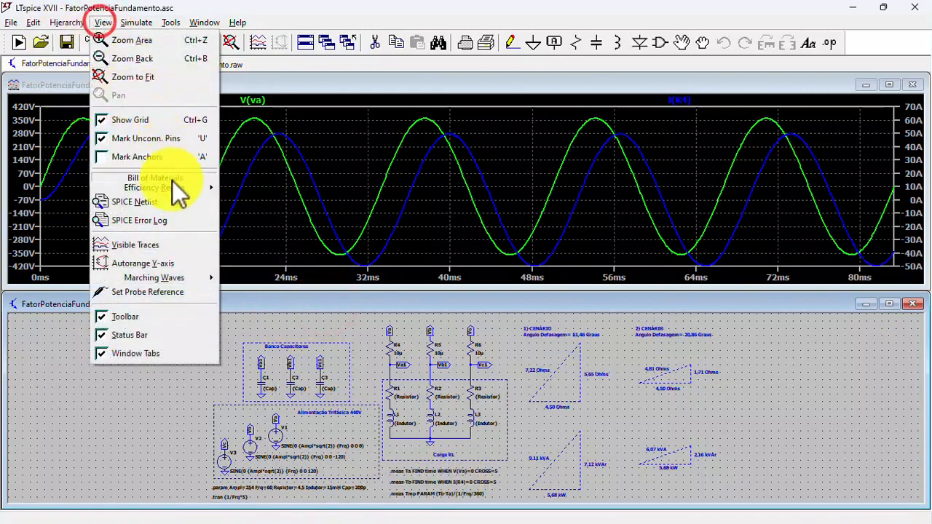
{"action": "left_click", "coordinate": [142, 221]}
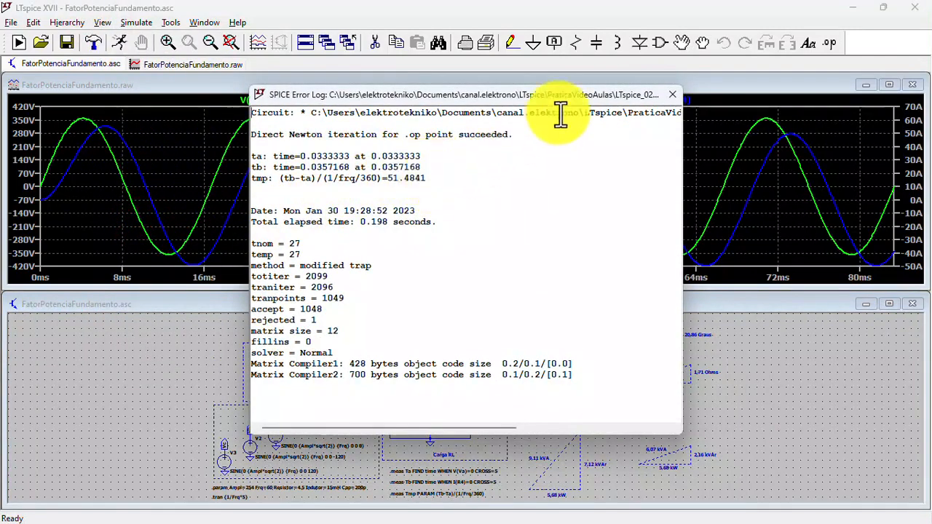
{"action": "left_click", "coordinate": [671, 94]}
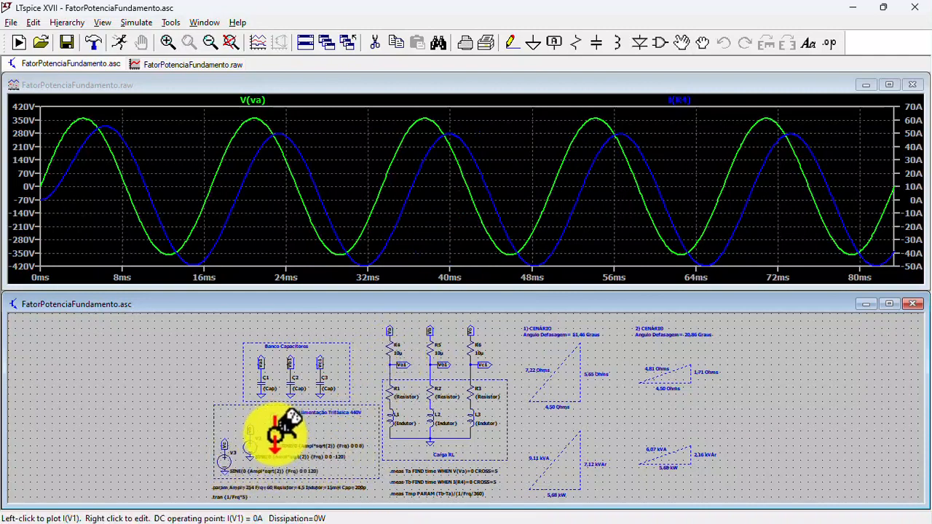
- Plot only the power of source V1, V(Va)*I(V1), and attach a cursor to that trace
{"action": "key", "text": "alt"}
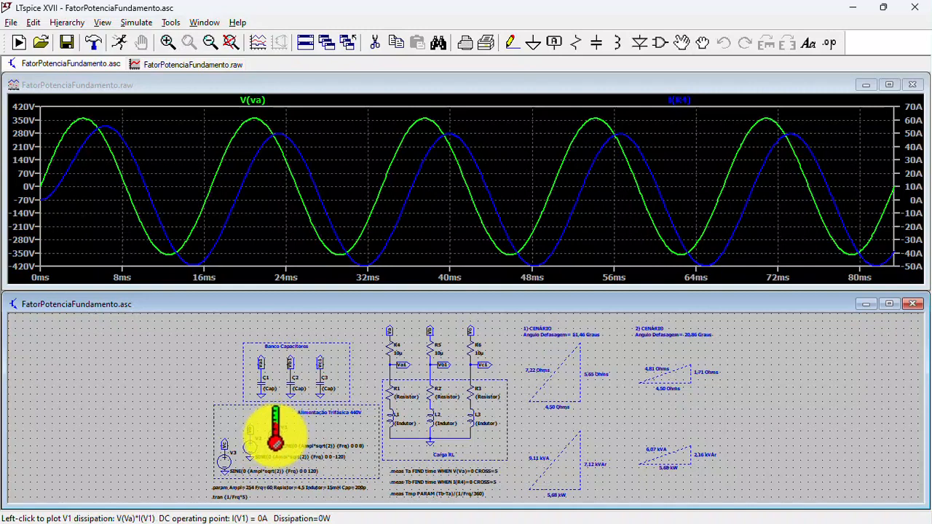
{"action": "left_click", "coordinate": [276, 437], "text": "alt"}
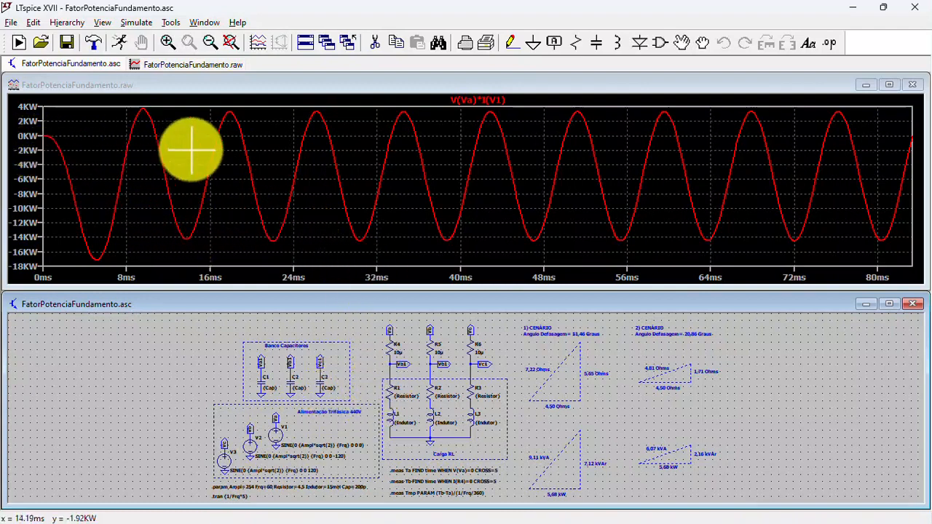
{"action": "left_click", "coordinate": [474, 105]}
{"action": "left_click", "coordinate": [478, 102]}
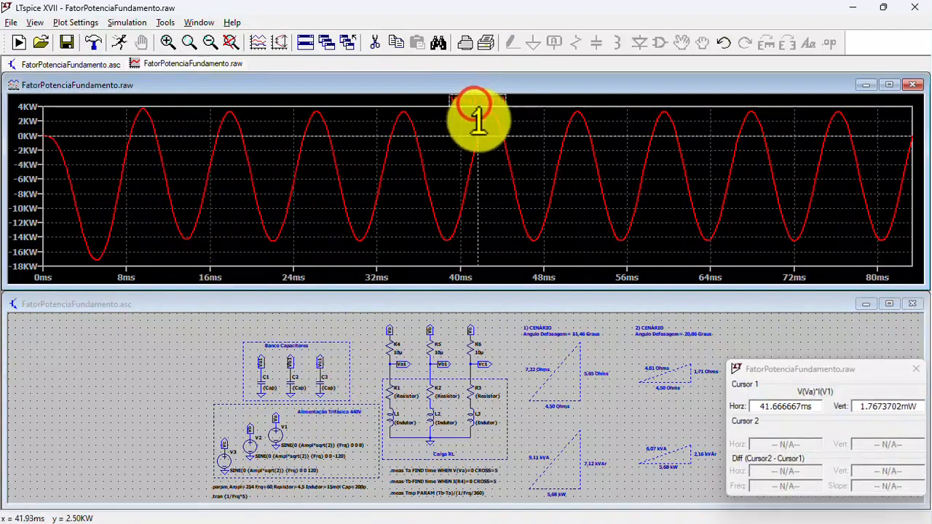
{"action": "left_click_drag", "start_coordinate": [478, 129], "coordinate": [478, 129]}
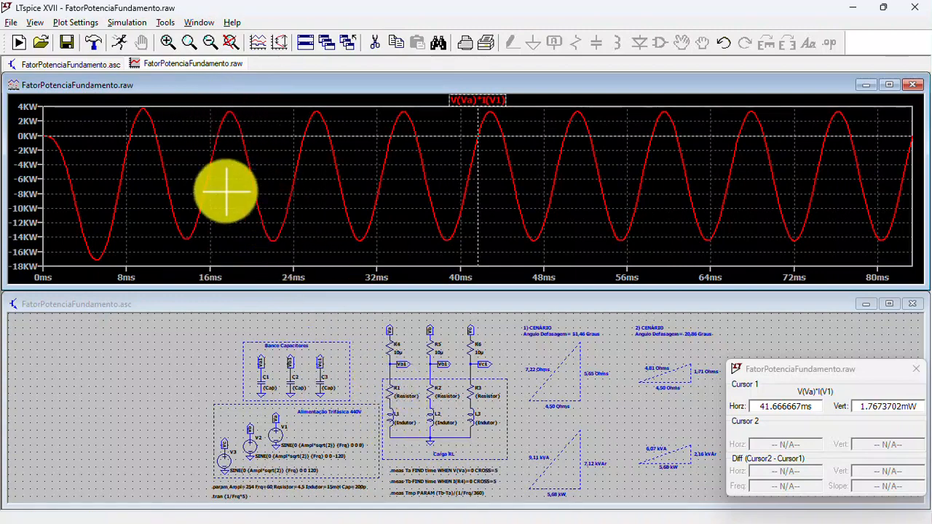
- Plot the R4 current and move it to a new plot pane above the V(Va)*I(V1) trace
{"action": "left_click", "coordinate": [398, 320]}
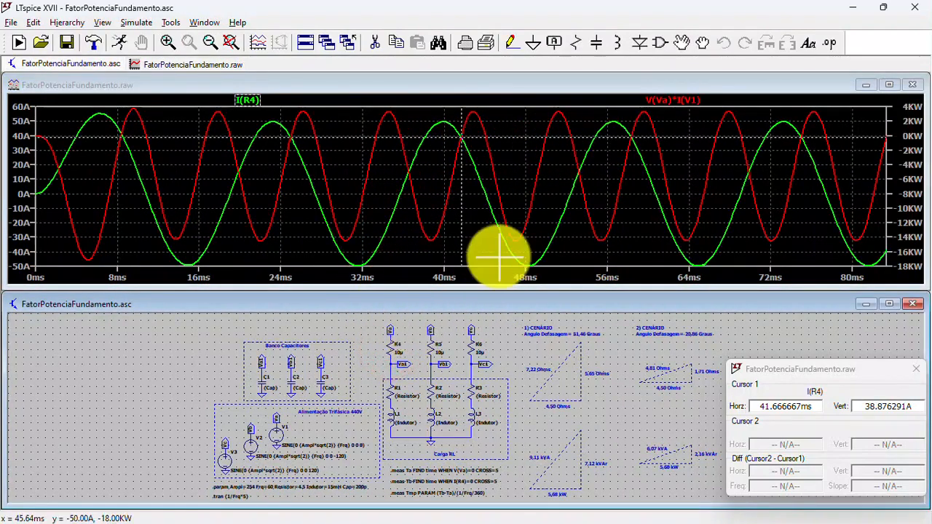
{"action": "right_click", "coordinate": [378, 178]}
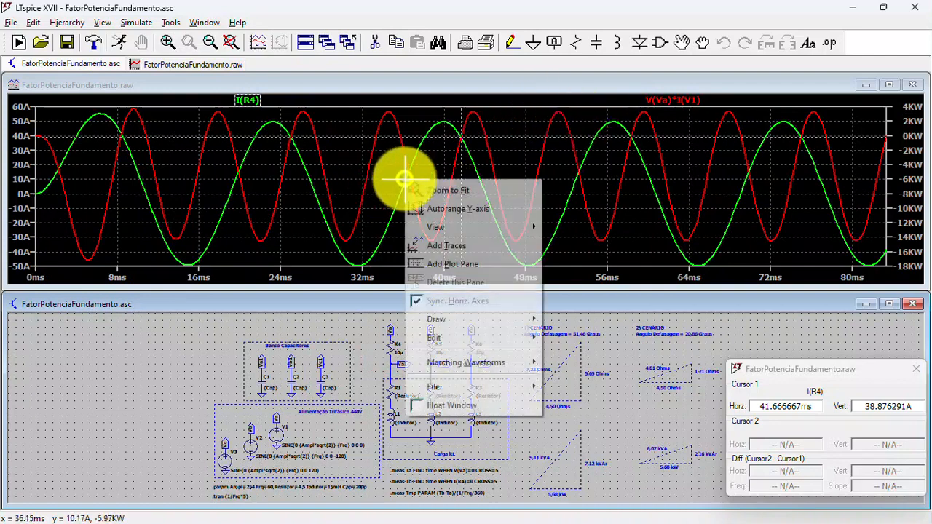
{"action": "left_click", "coordinate": [446, 262]}
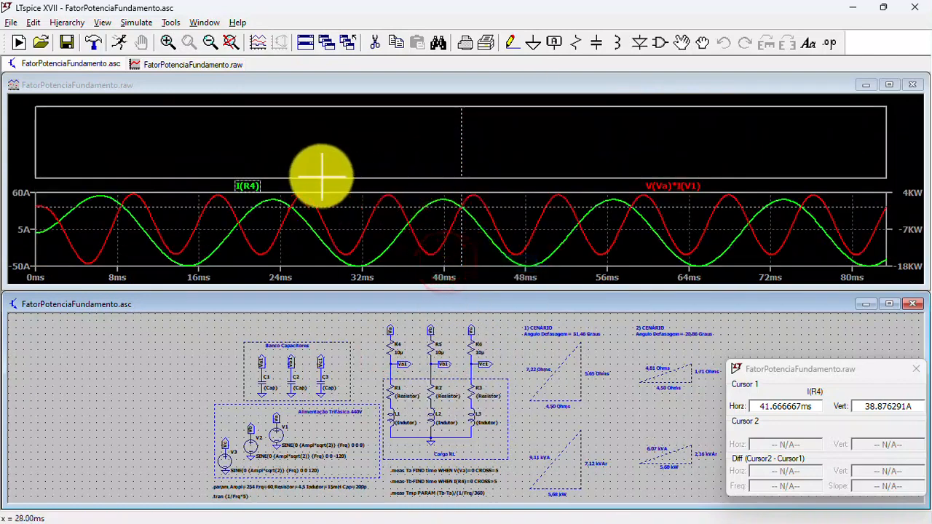
{"action": "left_click_drag", "start_coordinate": [242, 184], "coordinate": [258, 142]}
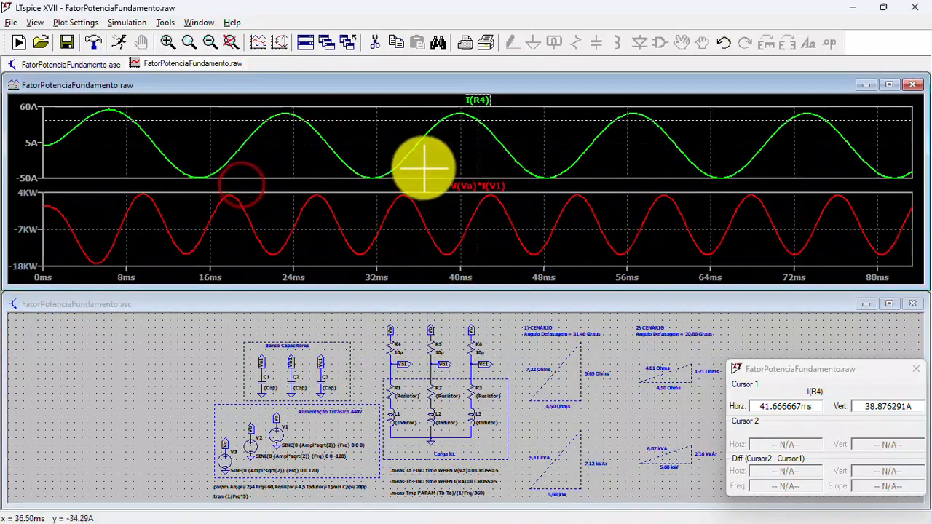
- Check the average and RMS values of the I(R4) waveform, close the summary and shift the cursor readout window slightly
{"action": "left_click", "coordinate": [475, 100], "text": "ctrl"}
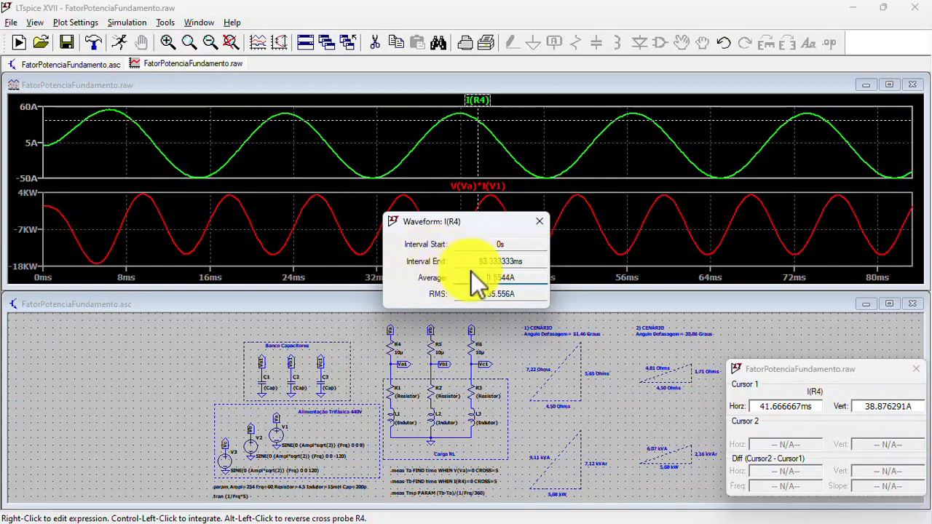
{"action": "left_click", "coordinate": [539, 219]}
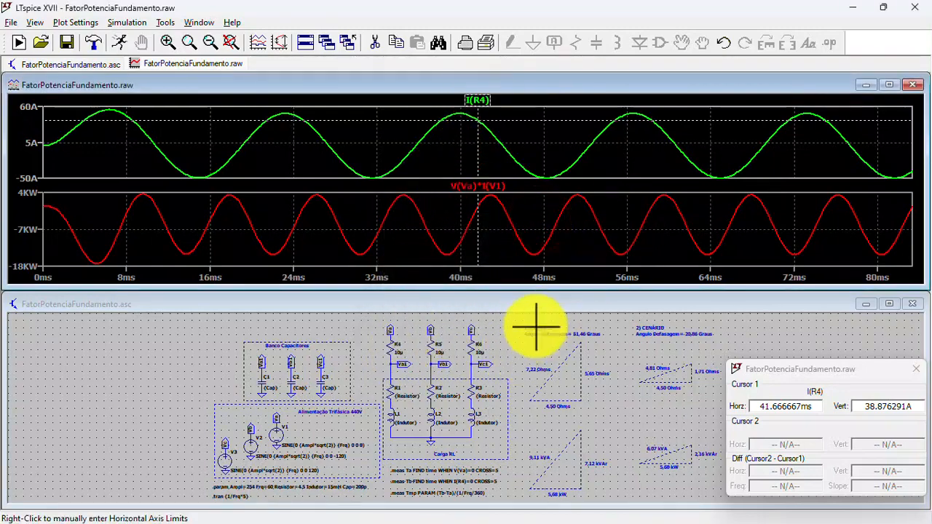
{"action": "left_click_drag", "start_coordinate": [852, 369], "coordinate": [850, 338]}
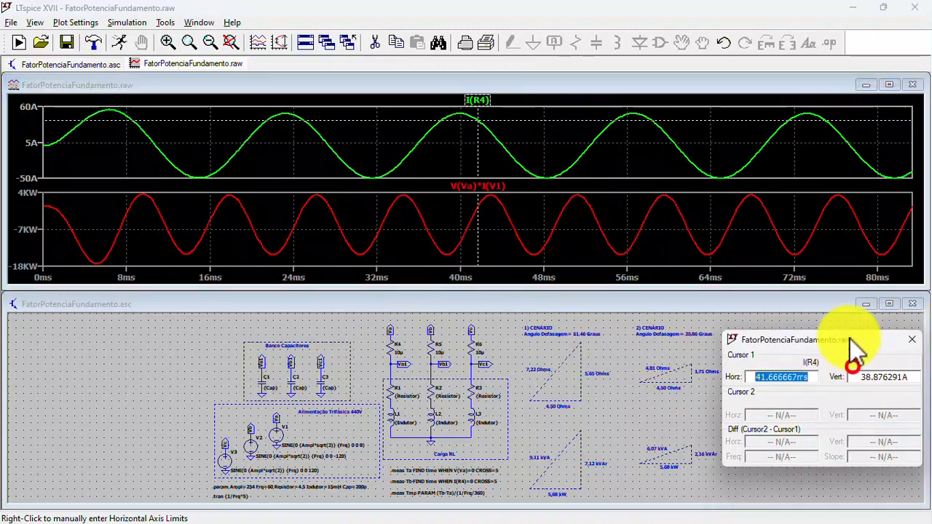
- Set the Cap parameter to 200u in the .param statement and rerun the simulation
{"action": "right_click", "coordinate": [359, 485]}
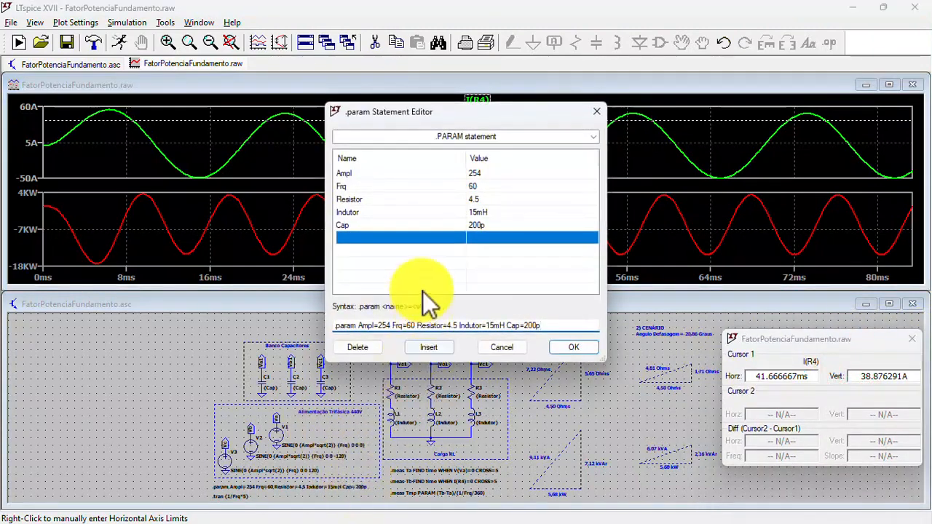
{"action": "left_click", "coordinate": [484, 226]}
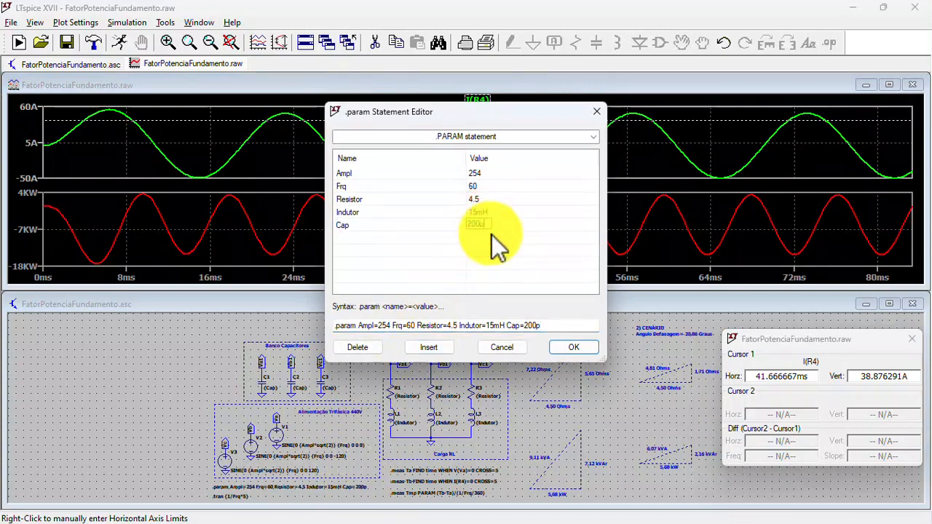
{"action": "left_click", "coordinate": [574, 347]}
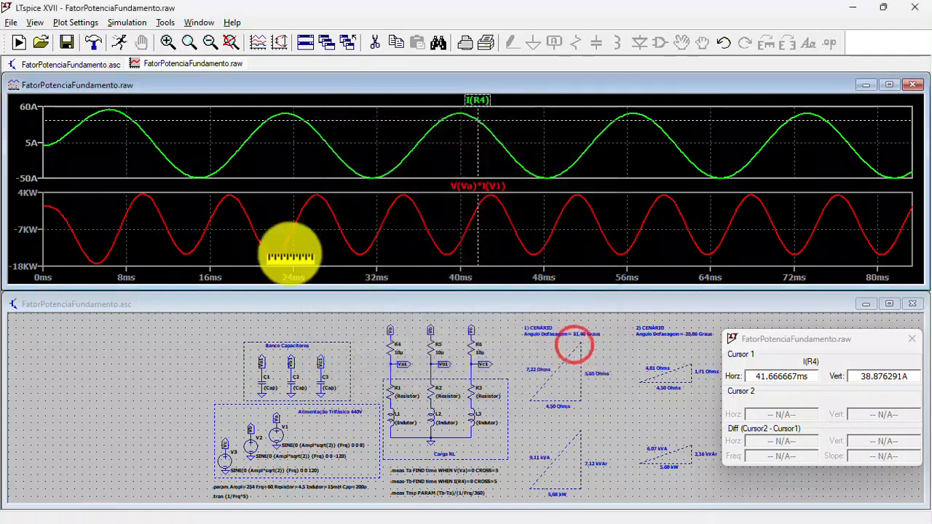
{"action": "left_click", "coordinate": [121, 41]}
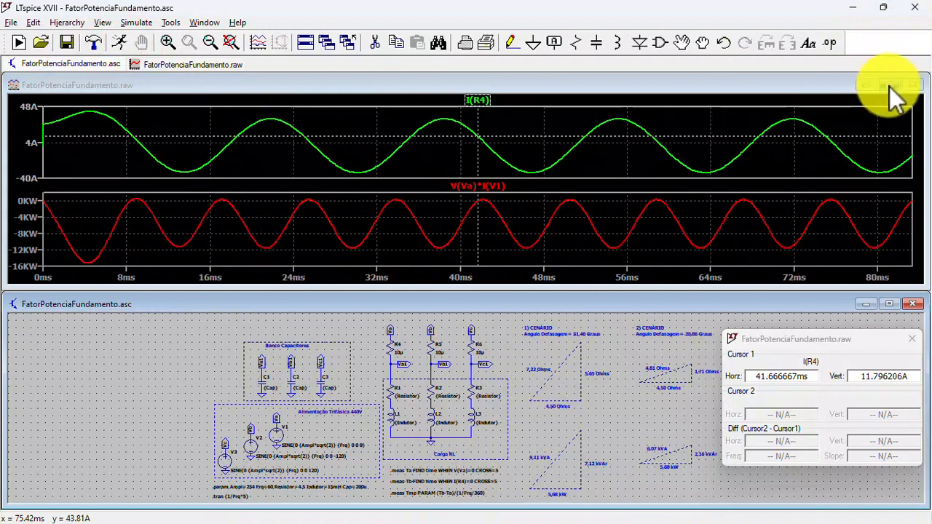
- Review the phase-shift measurements in the SPICE error log and the average and RMS of I(R4) with the 200u capacitors
{"action": "left_click", "coordinate": [103, 22]}
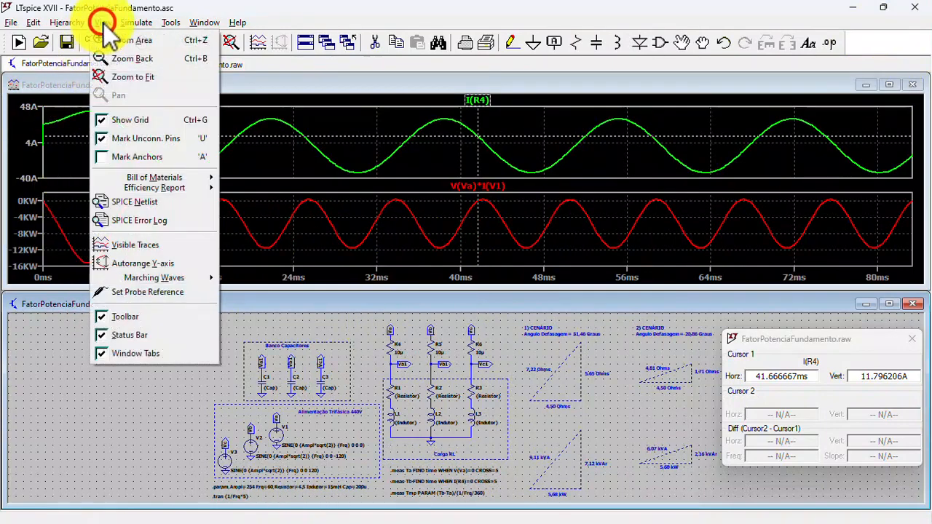
{"action": "left_click", "coordinate": [156, 218]}
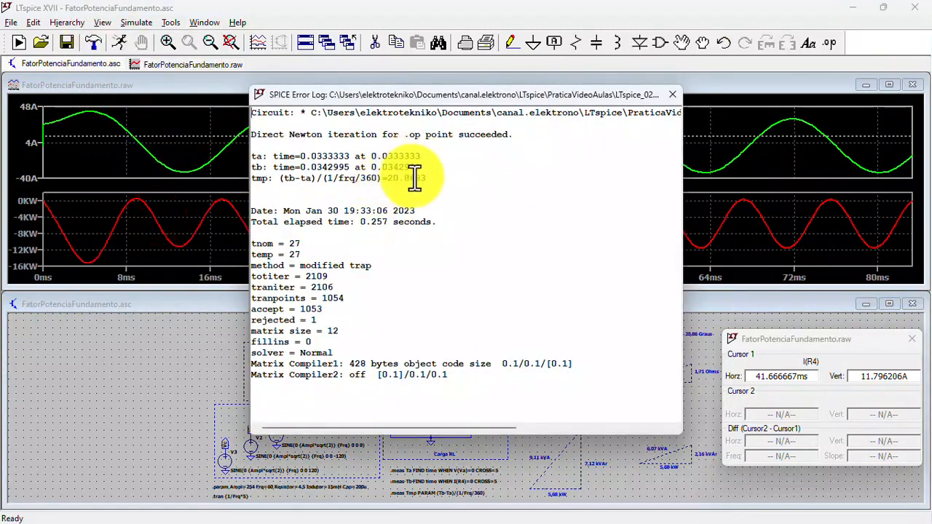
{"action": "left_click", "coordinate": [672, 95]}
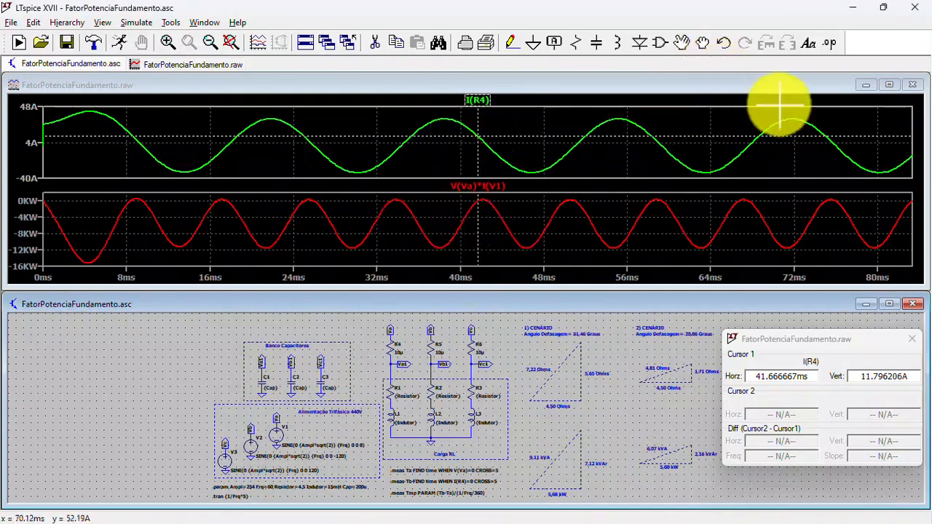
{"action": "left_click", "coordinate": [478, 100], "text": "ctrl"}
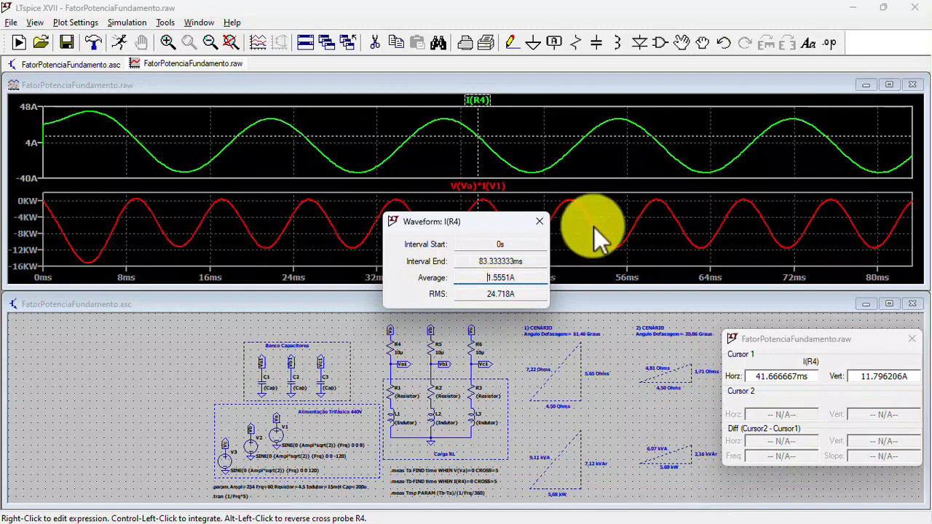
{"action": "left_click", "coordinate": [537, 221]}
- Plot the power dissipated in R1 alone in the upper pane and check its average value
{"action": "left_click", "coordinate": [394, 394]}
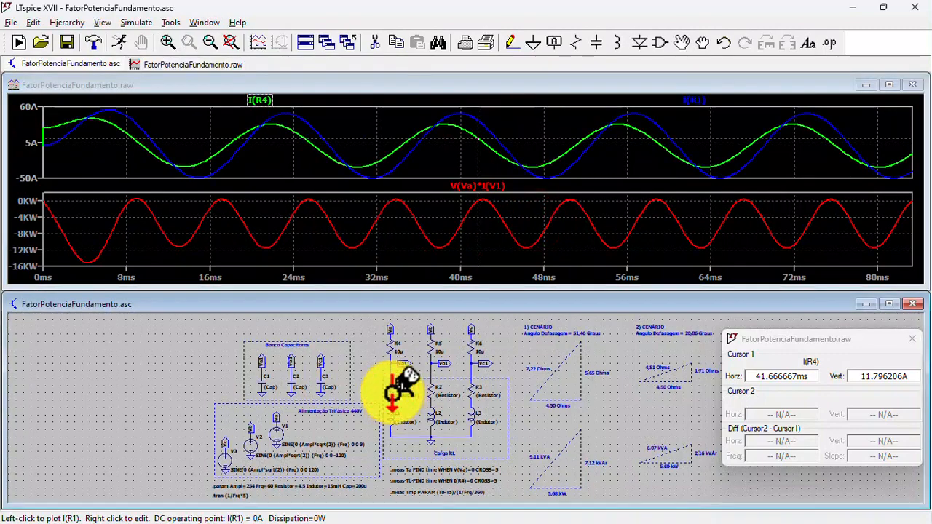
{"action": "left_click", "coordinate": [394, 393], "text": "alt"}
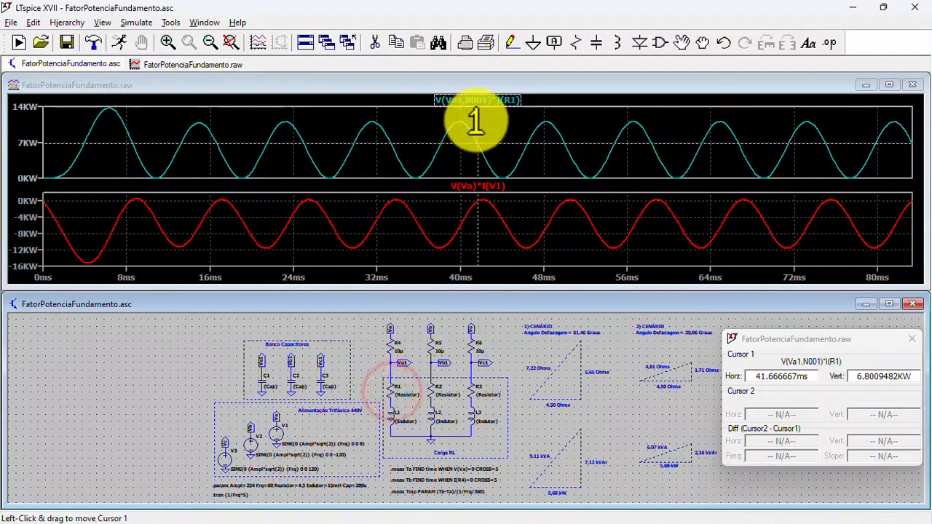
{"action": "left_click", "coordinate": [481, 99], "text": "ctrl"}
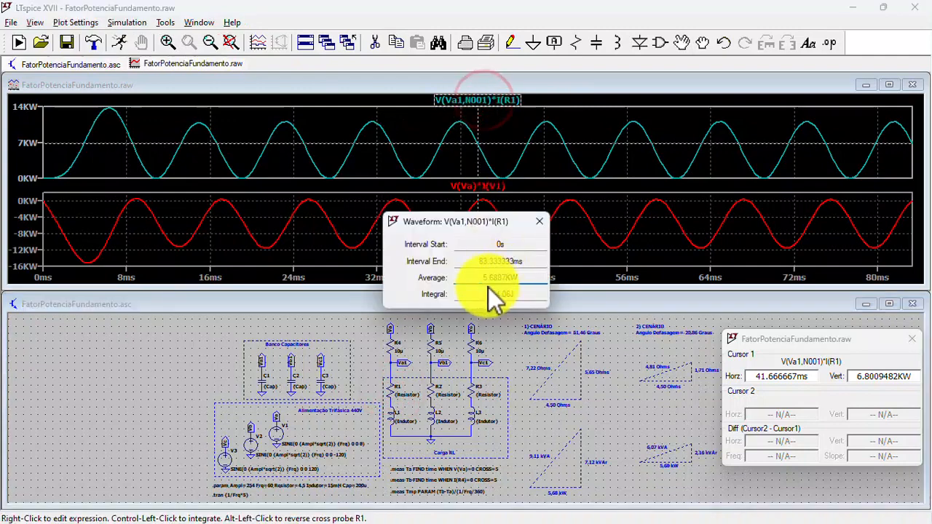
{"action": "left_click", "coordinate": [543, 219]}
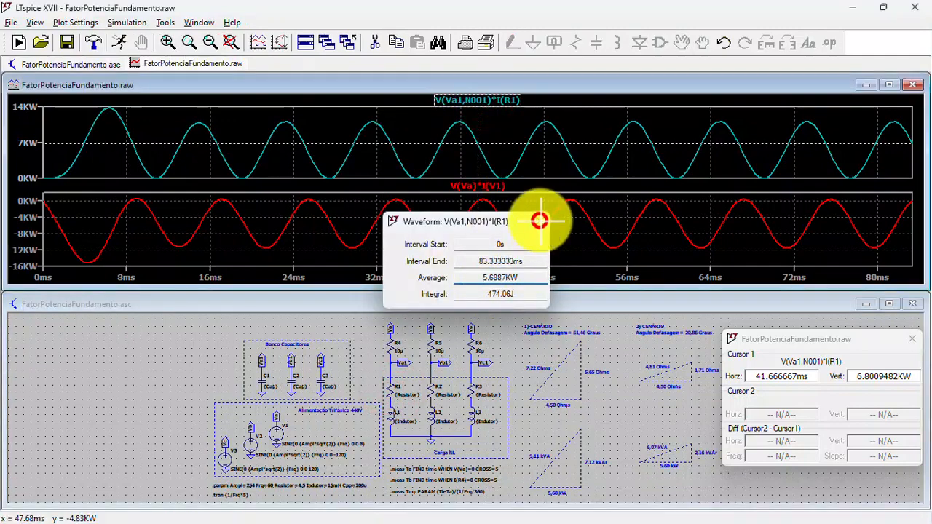
- Restore I(R4) as the only trace in the upper pane and maximize the waveform window
{"action": "left_click", "coordinate": [392, 347]}
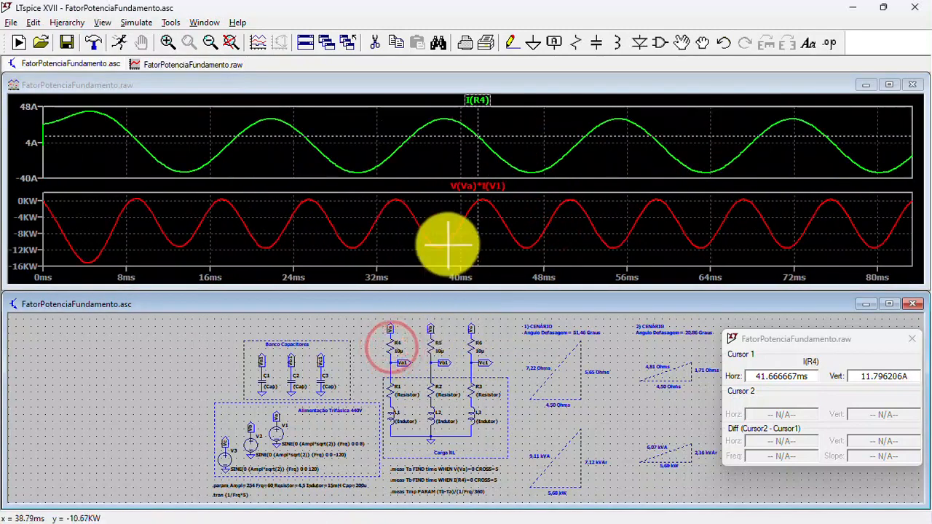
{"action": "left_click", "coordinate": [889, 85]}
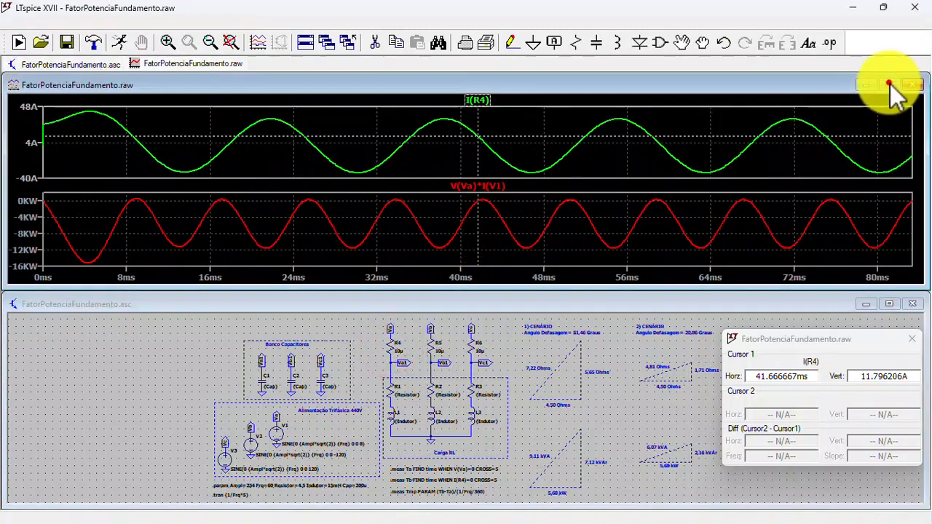
{"action": "left_click", "coordinate": [889, 84]}
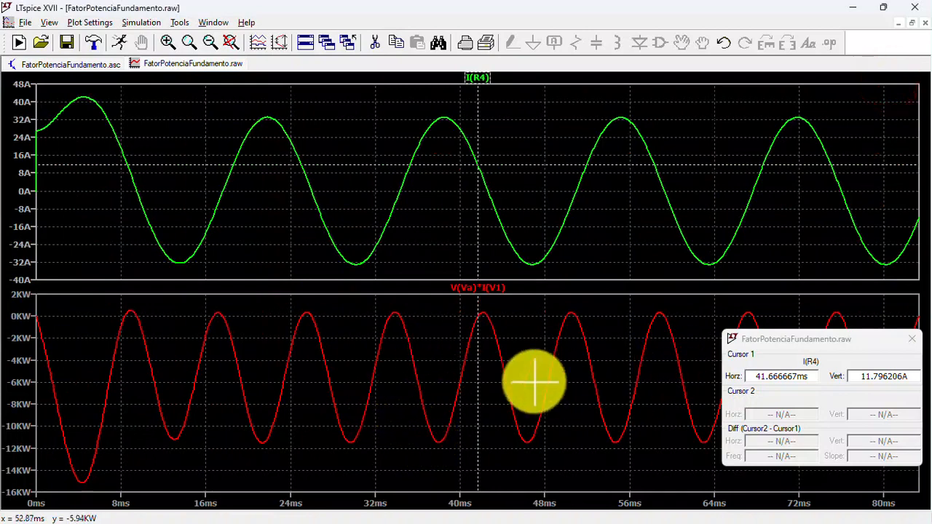